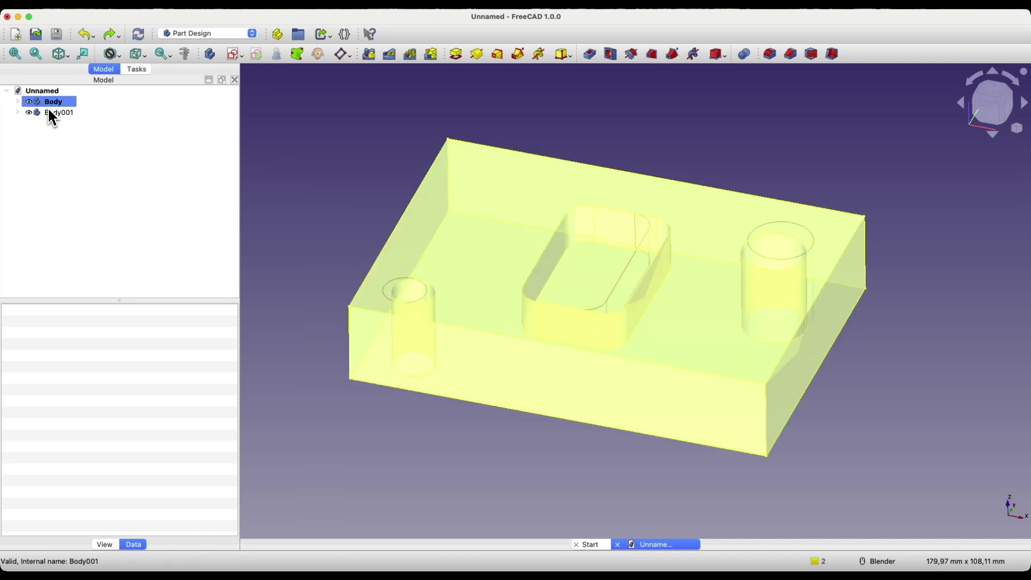
# - Toggle the visibility of Body and Body001 in turn to compare the hole and pocket positions of the two versions
pyautogui.click(47, 110)
pyautogui.press('space')
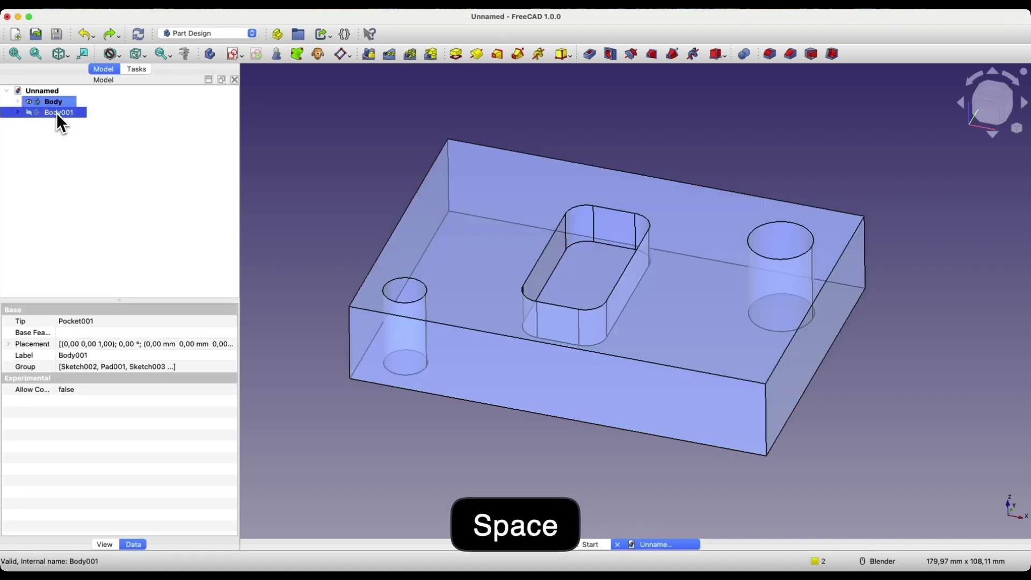
pyautogui.click(57, 104)
pyautogui.press('space')
pyautogui.click(57, 112)
pyautogui.press('space')
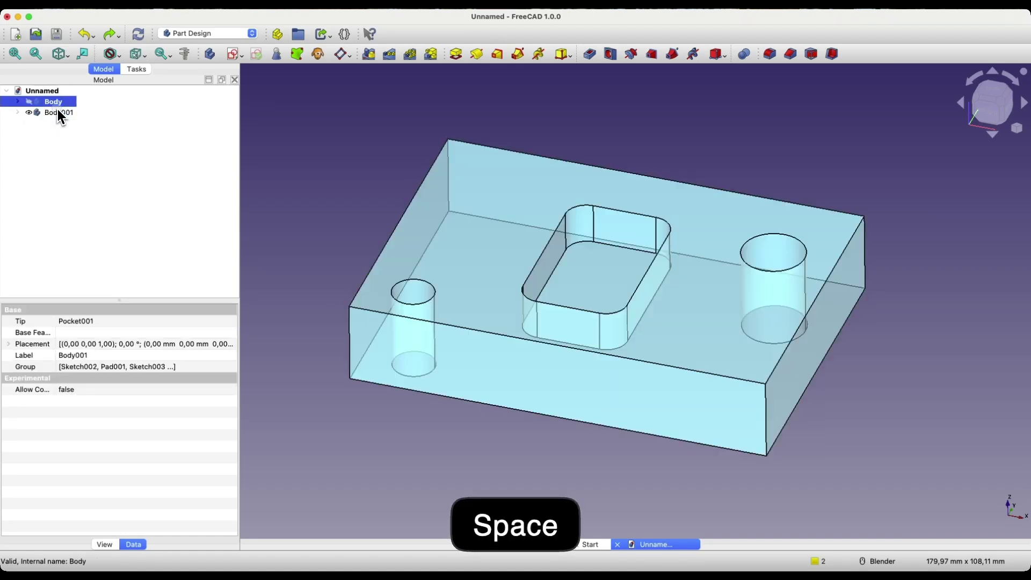
pyautogui.click(57, 104)
pyautogui.press('space')
# - Delete the second body, Body001, from the document
pyautogui.click(57, 112)
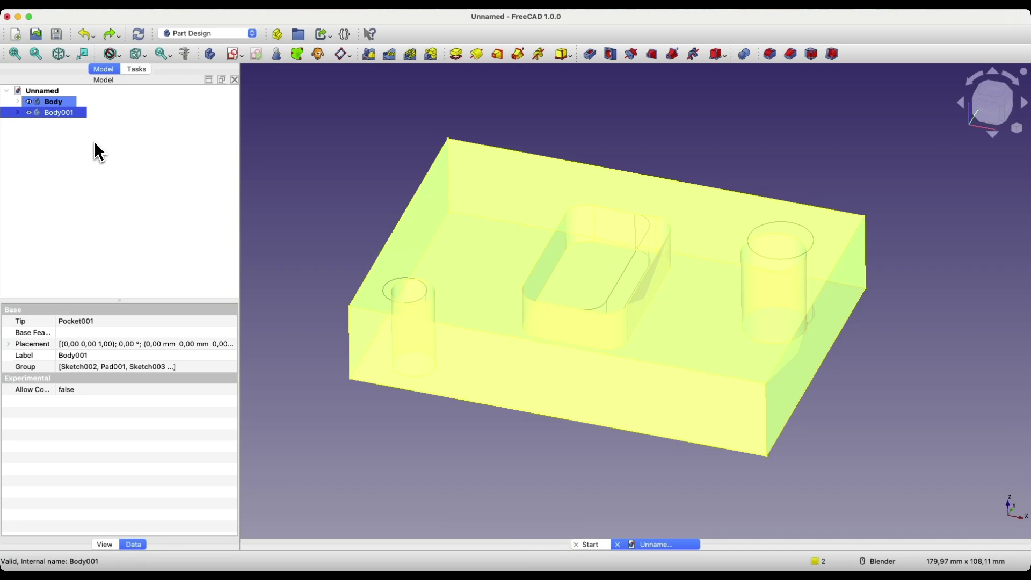
pyautogui.press('BackSpace')
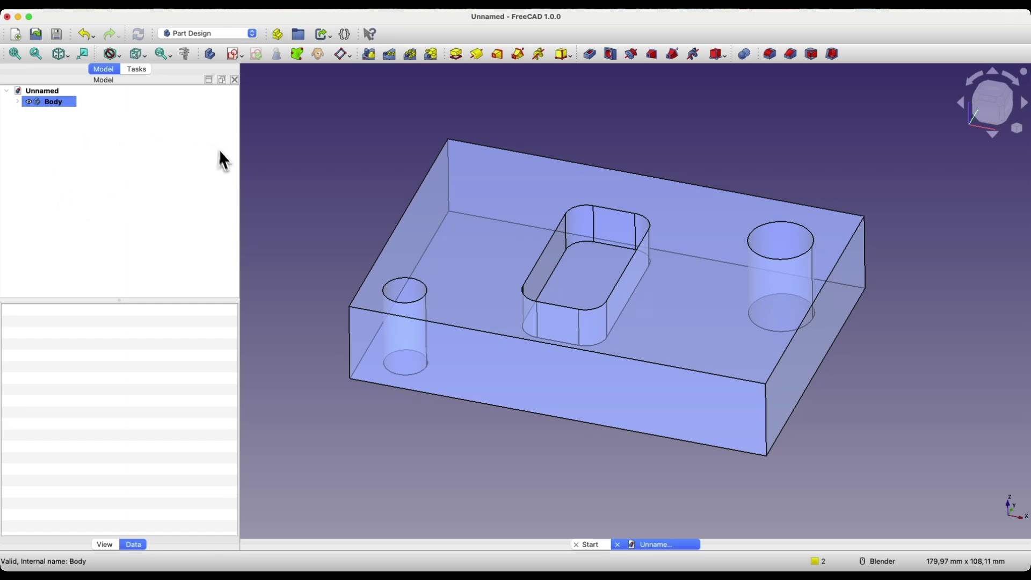
# - Duplicate Body by copying it with all its dependent objects and pasting it into the same document
pyautogui.click(51, 103)
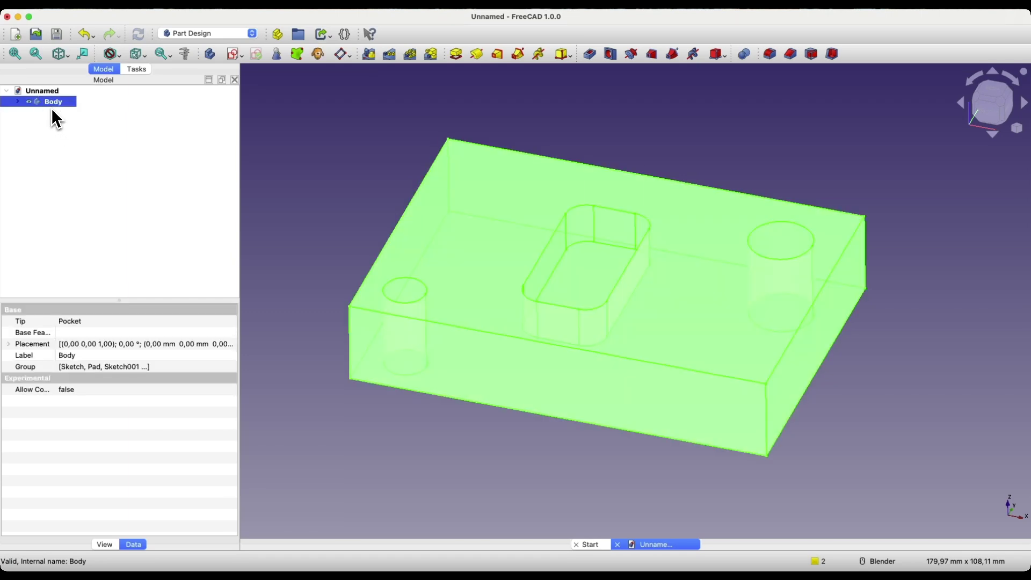
pyautogui.press('super+c')
pyautogui.scroll(-2, 348, 215)
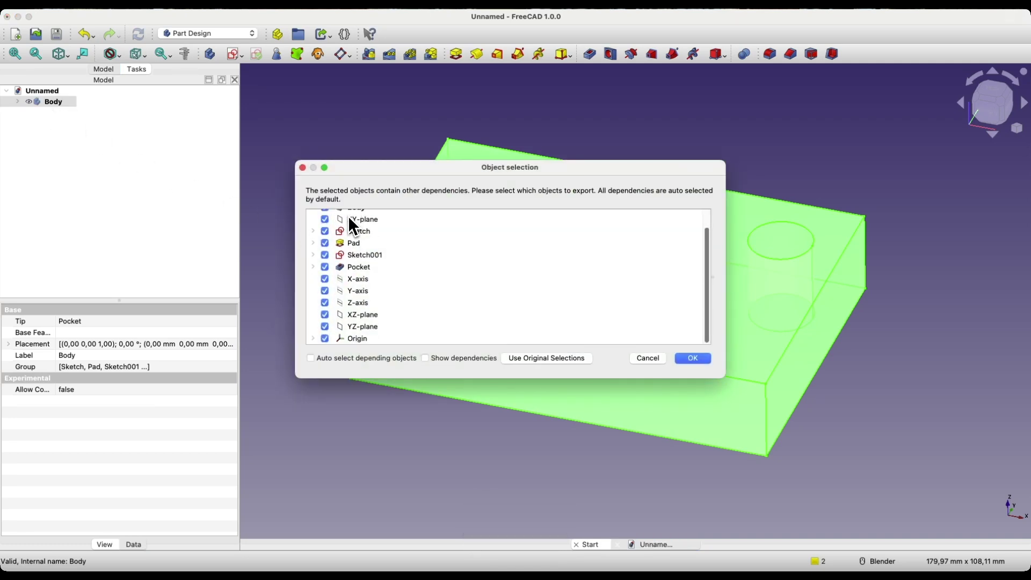
pyautogui.click(691, 358)
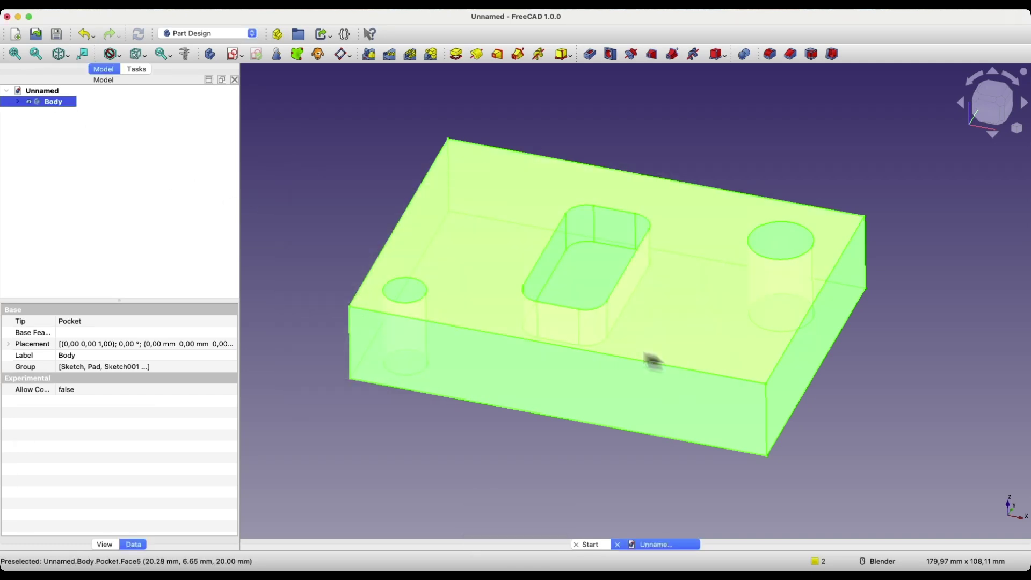
pyautogui.click(143, 217)
pyautogui.press('super+v')
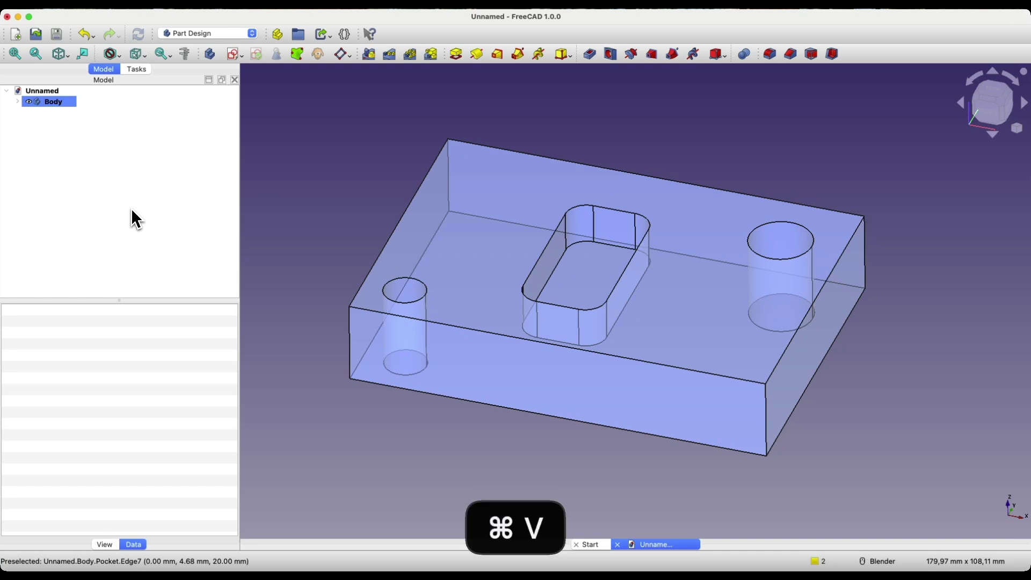
# - Hide the original Body and leave only the pasted copy, Body001, visible
pyautogui.click(56, 113)
pyautogui.press('space')
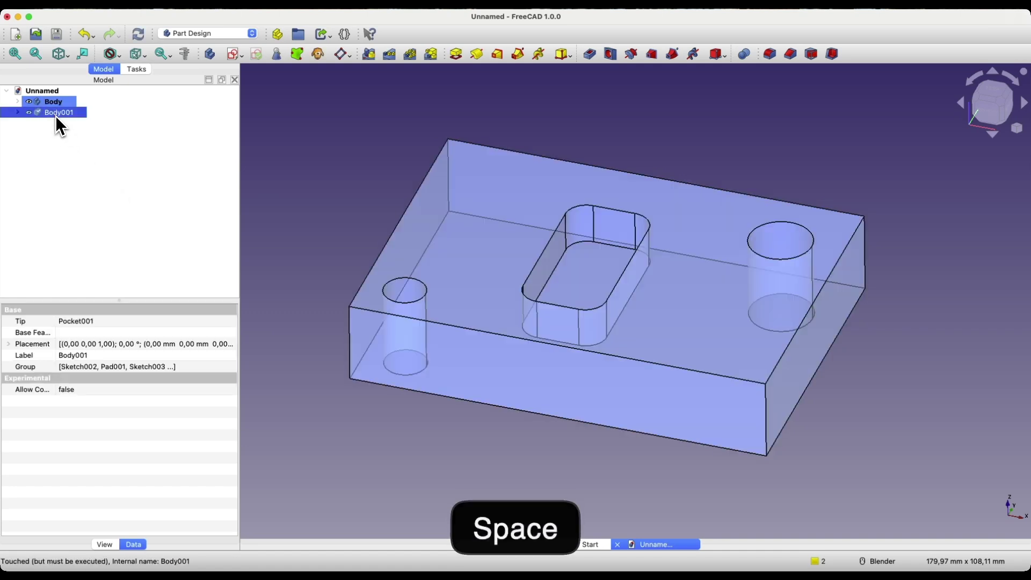
pyautogui.click(56, 106)
pyautogui.press('space')
pyautogui.click(57, 112)
pyautogui.press('space')
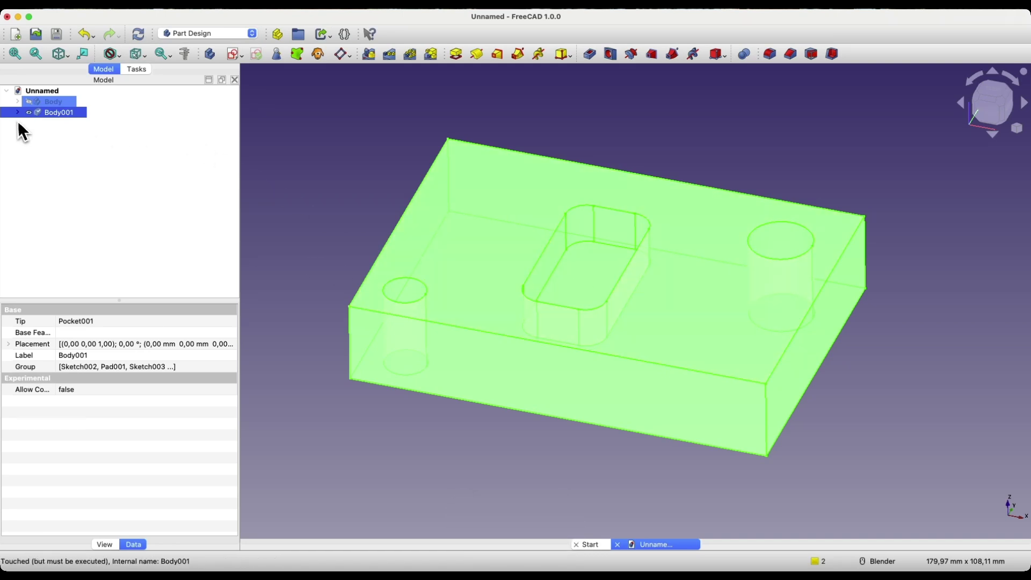
# - Edit Sketch002 under the copy's Pad001 and set the small hole's horizontal distance from the plate's left edge to 15 mm
pyautogui.click(18, 113)
pyautogui.click(30, 135)
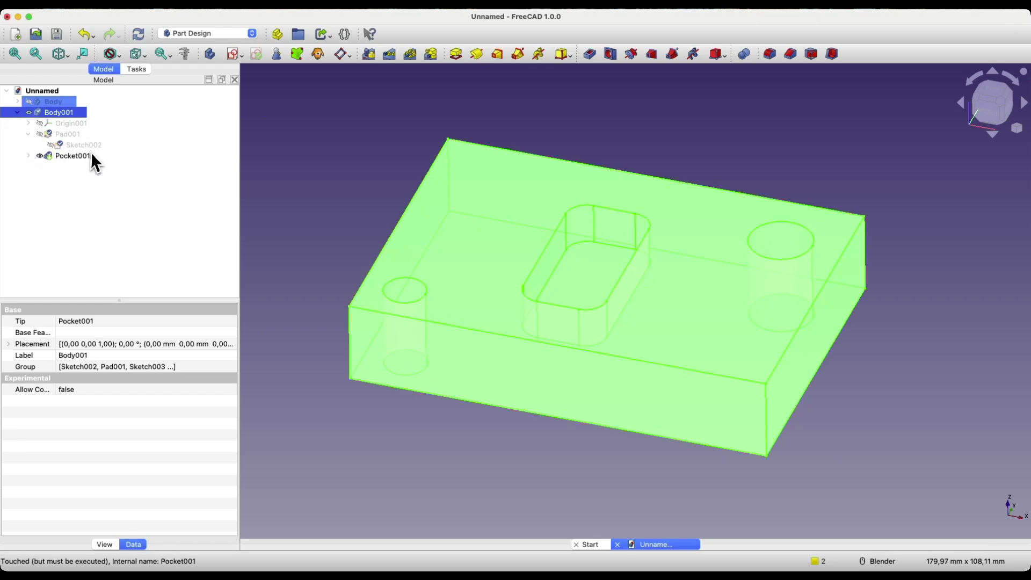
pyautogui.doubleClick(83, 146)
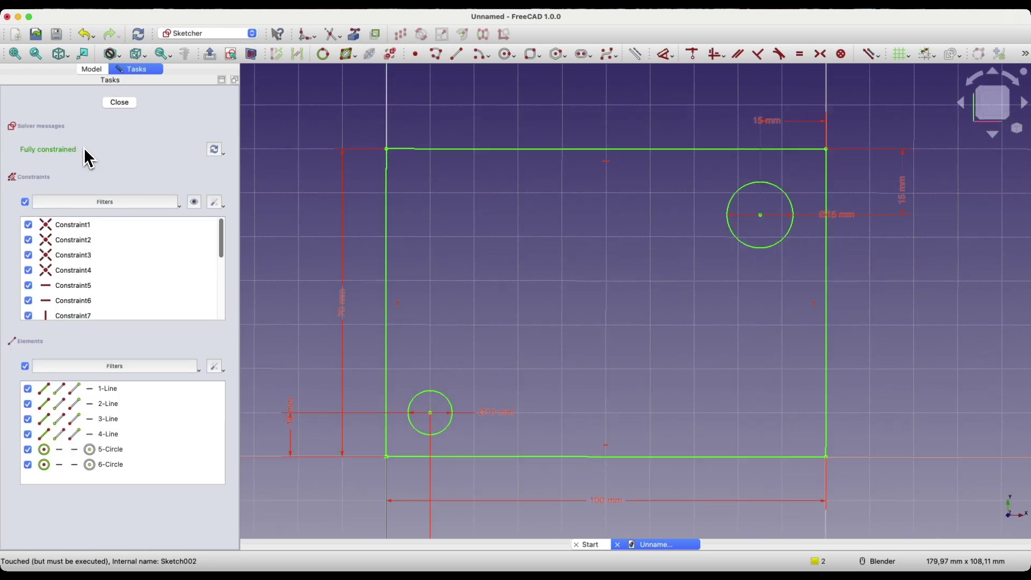
pyautogui.scroll(-3, 421, 432)
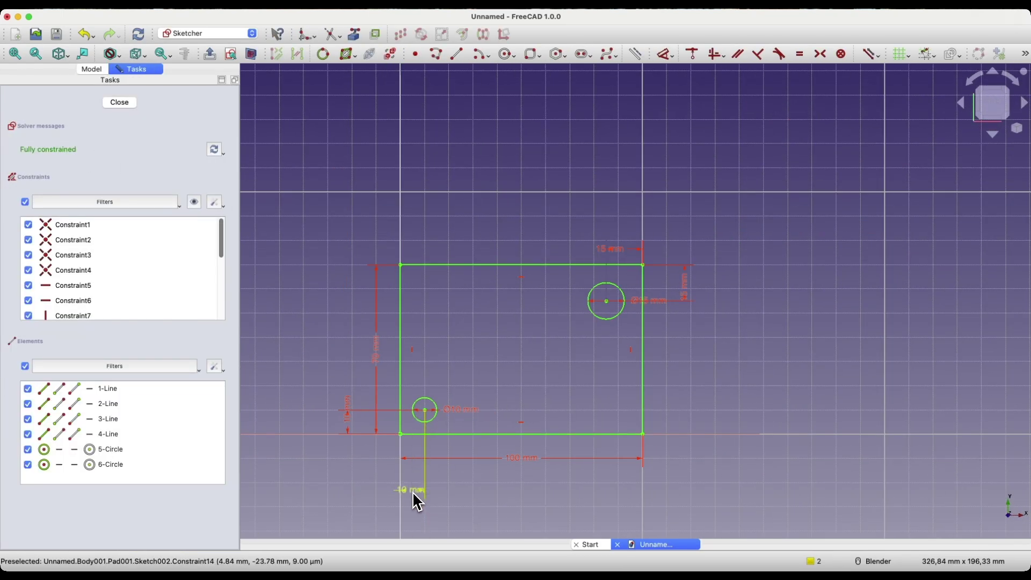
pyautogui.doubleClick(417, 493)
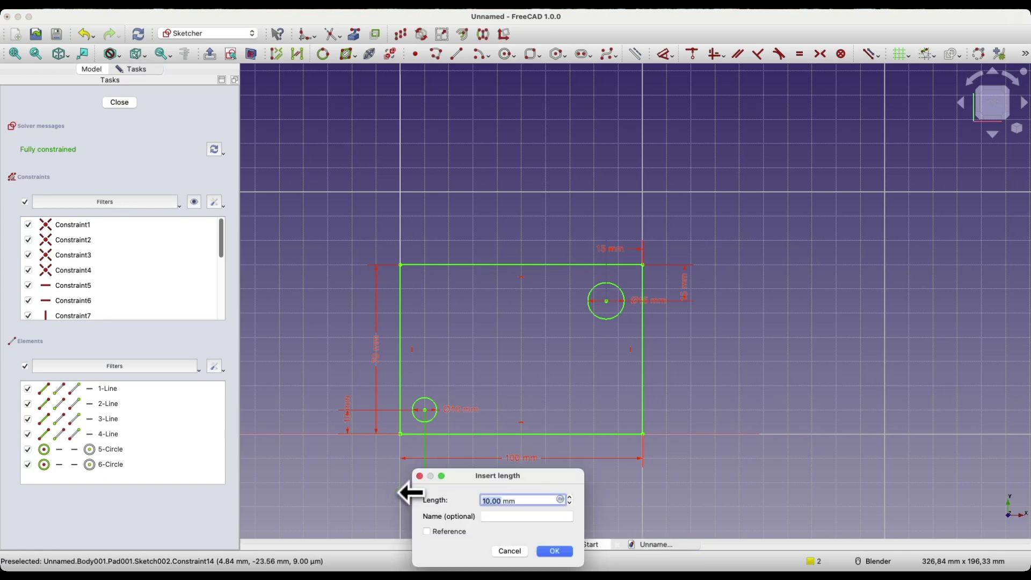
pyautogui.write('15')
pyautogui.press('Return')
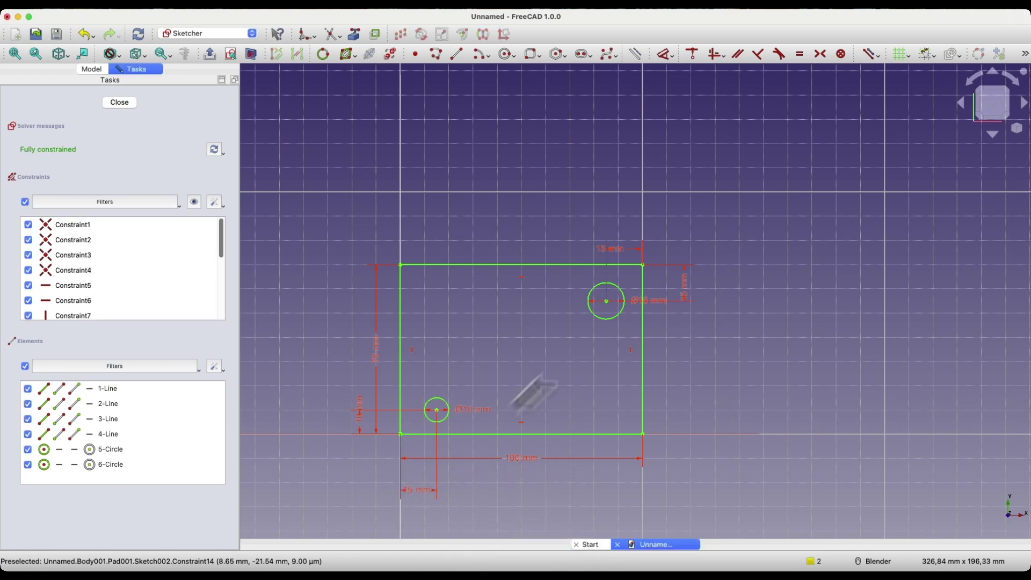
# - Set the large hole's vertical distance from the plate's top edge to 20 mm and close the sketch
pyautogui.doubleClick(684, 283)
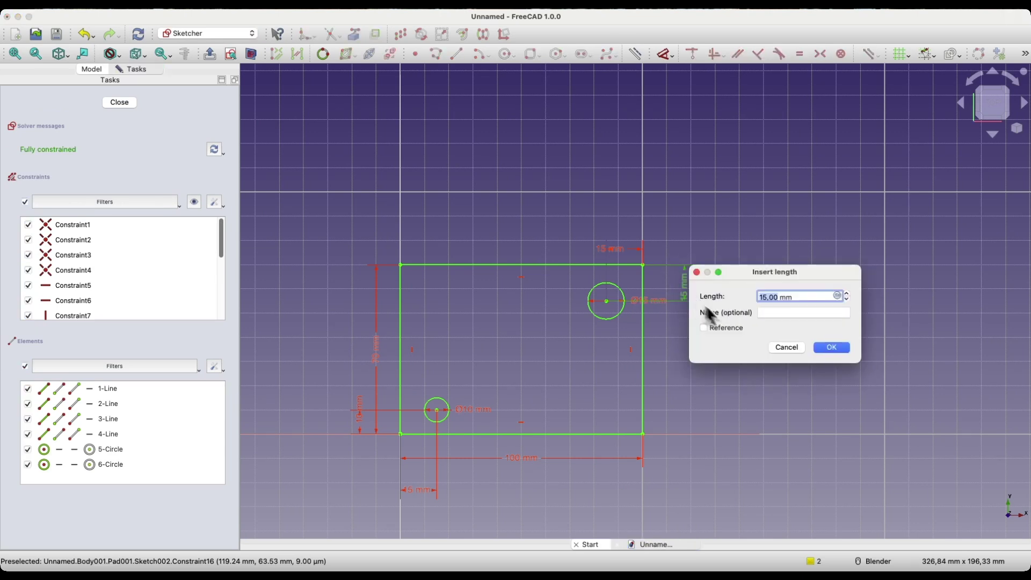
pyautogui.write('20')
pyautogui.press('Return')
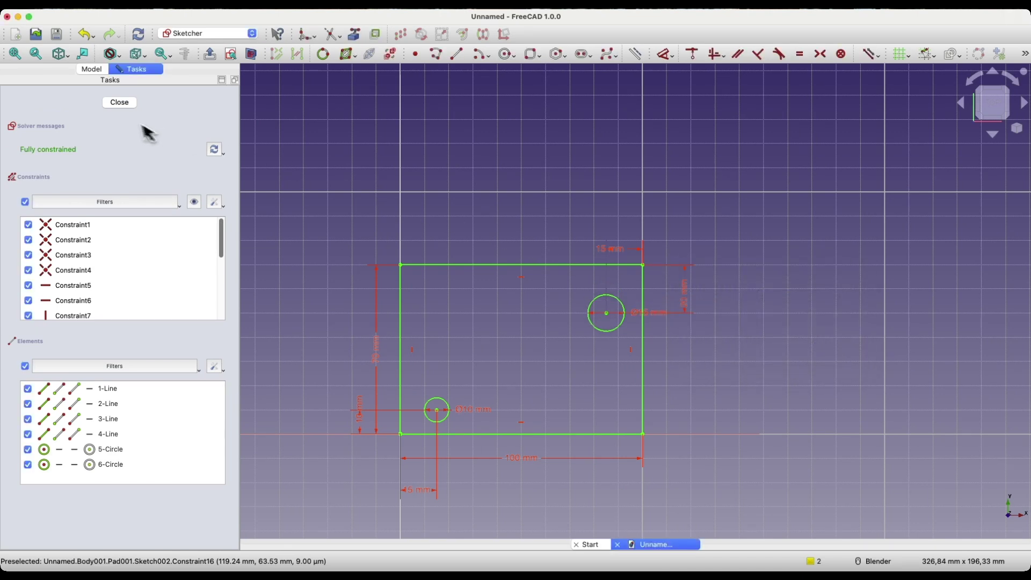
pyautogui.click(123, 104)
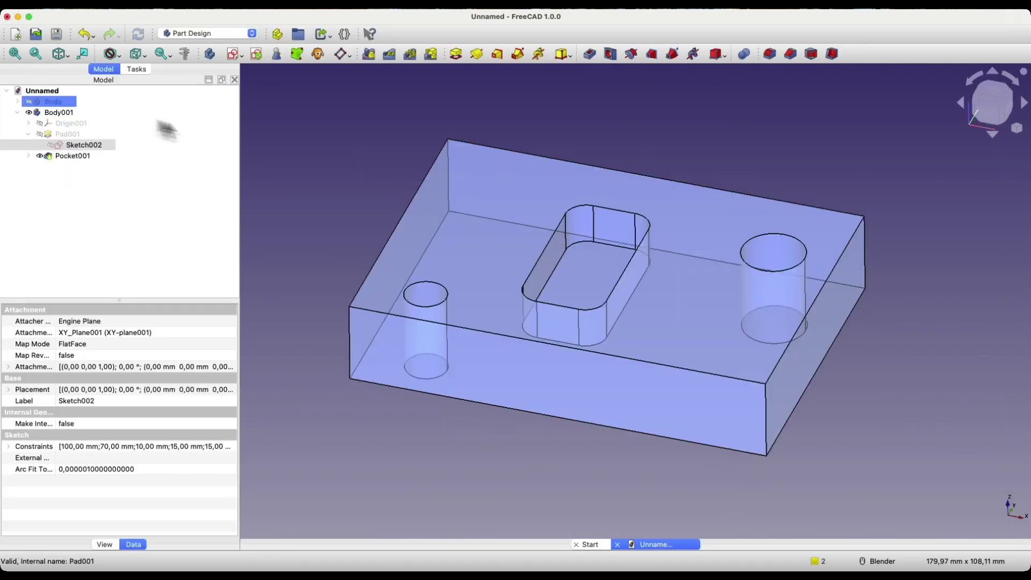
# - Show the original Body again and highlight each body in turn to compare their hole positions
pyautogui.click(57, 103)
pyautogui.press('space')
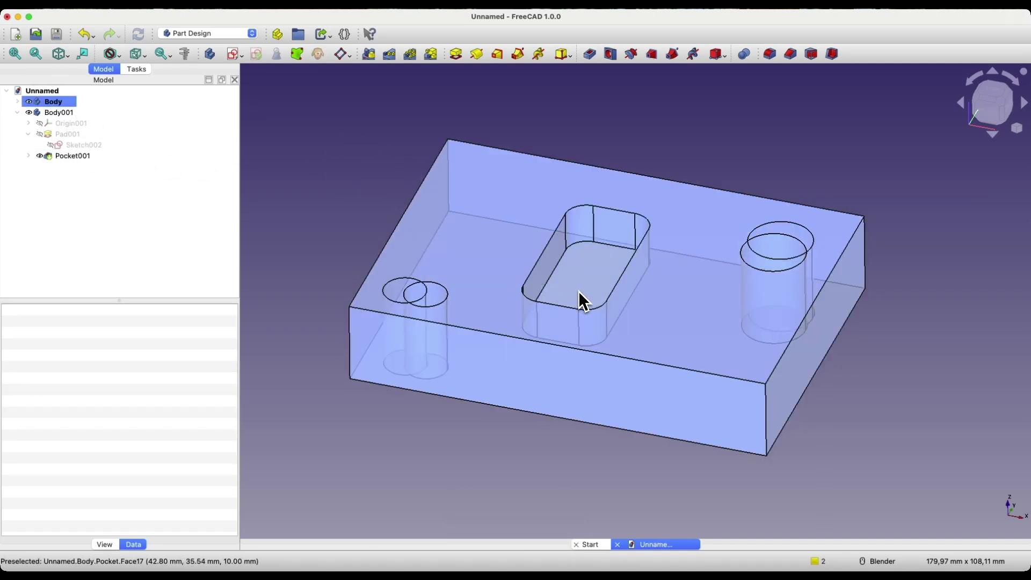
pyautogui.moveTo(571, 290); pyautogui.dragTo(579, 291, button='middle')
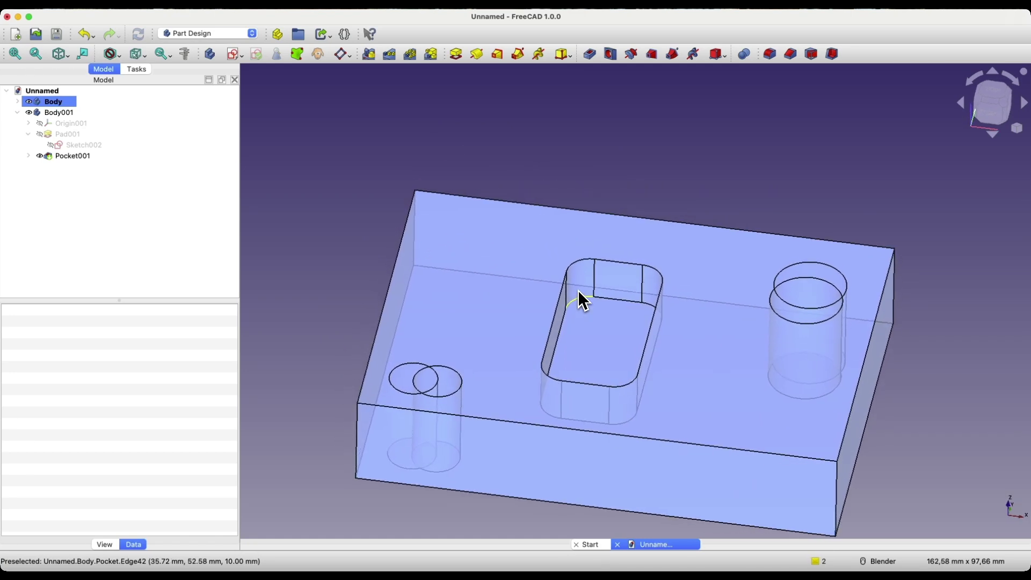
pyautogui.click(59, 103)
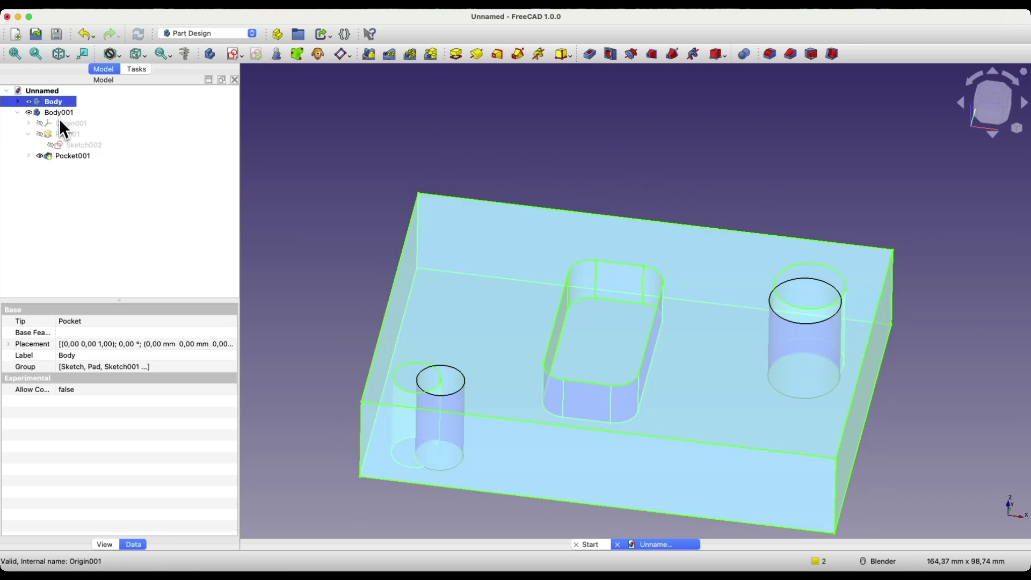
pyautogui.click(56, 114)
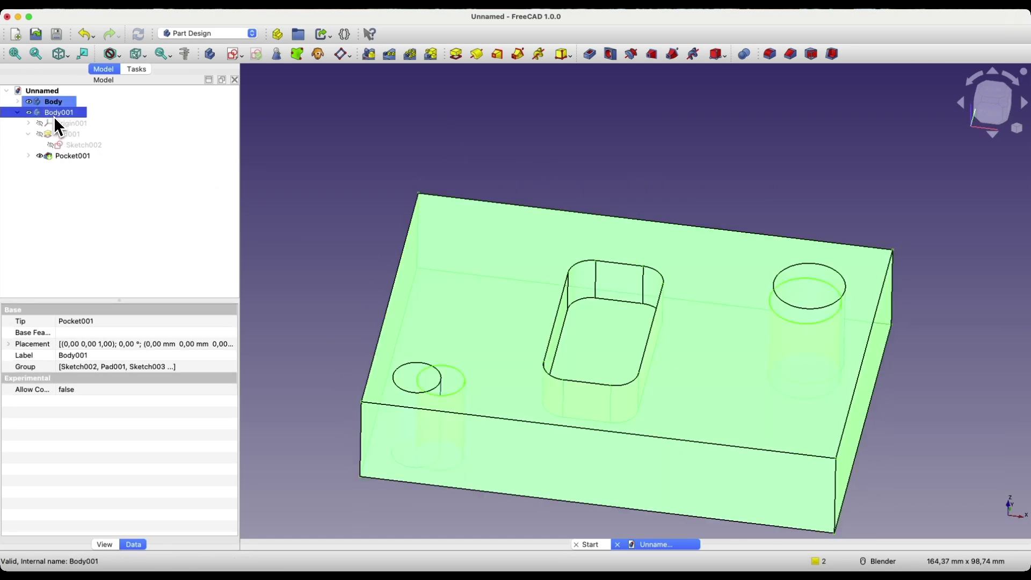
pyautogui.click(194, 159)
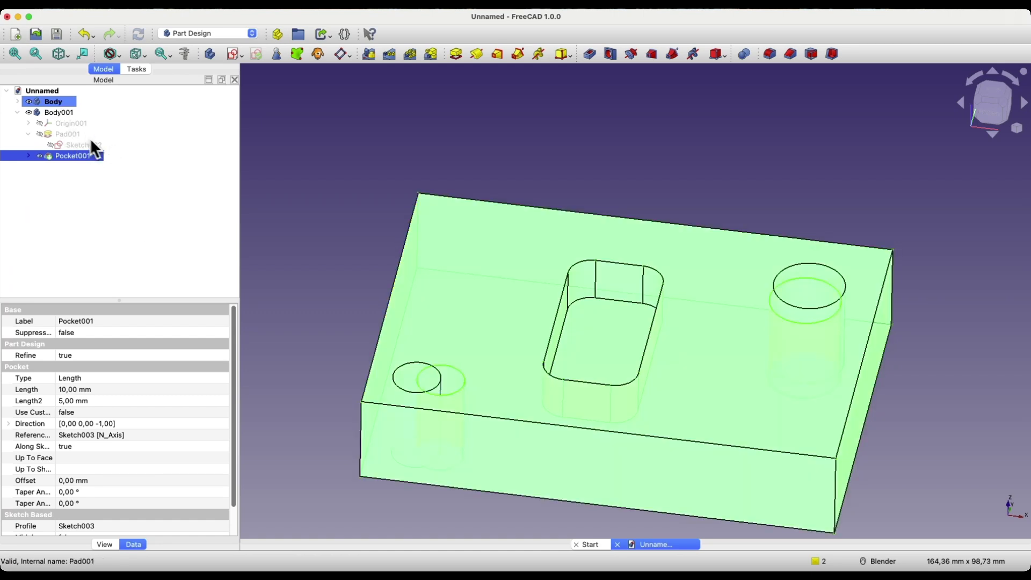
# - Rename the copied body, Body001, as part1-rev1
pyautogui.click(58, 114)
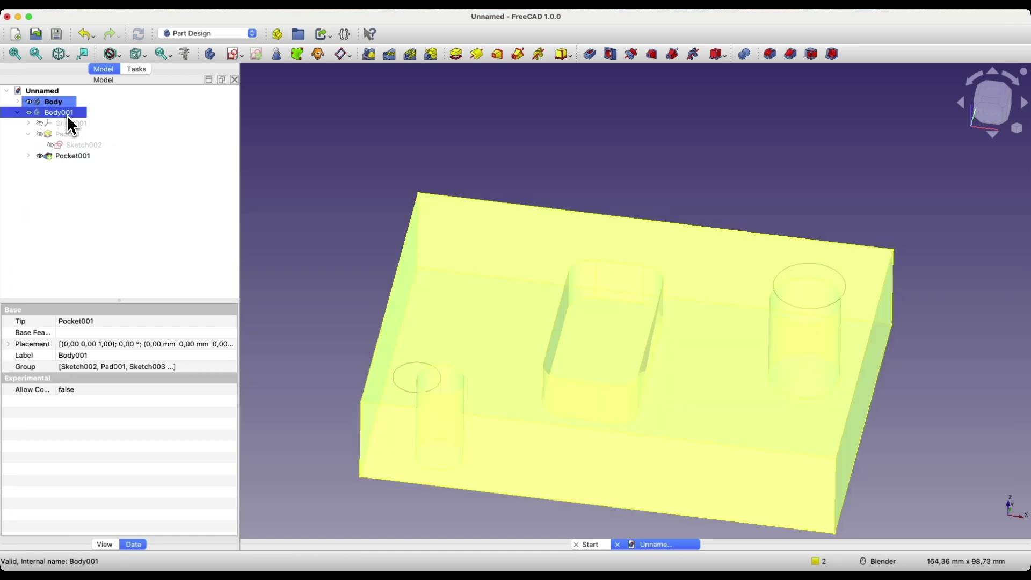
pyautogui.rightClick(67, 114)
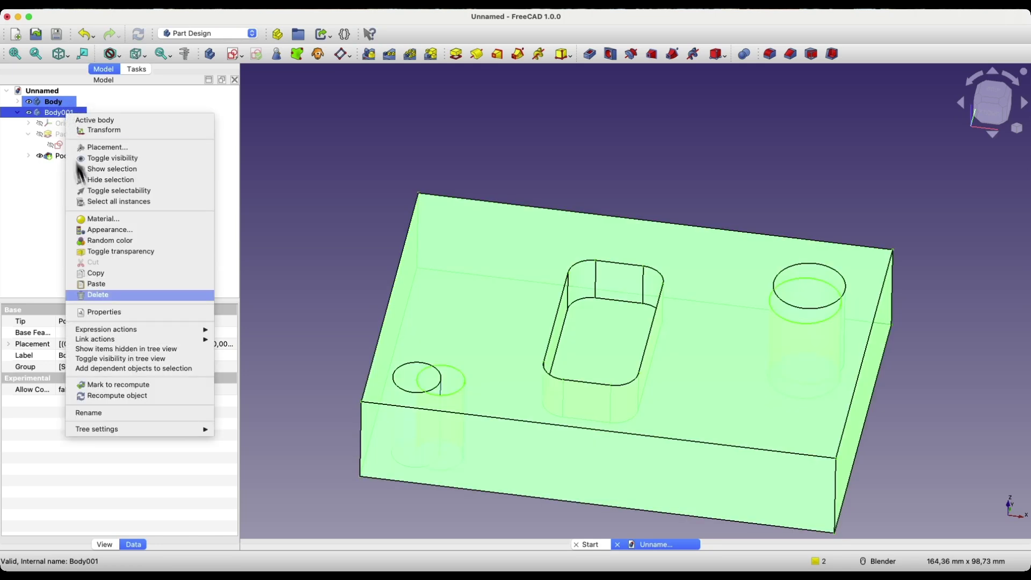
pyautogui.click(107, 413)
pyautogui.write('rev')
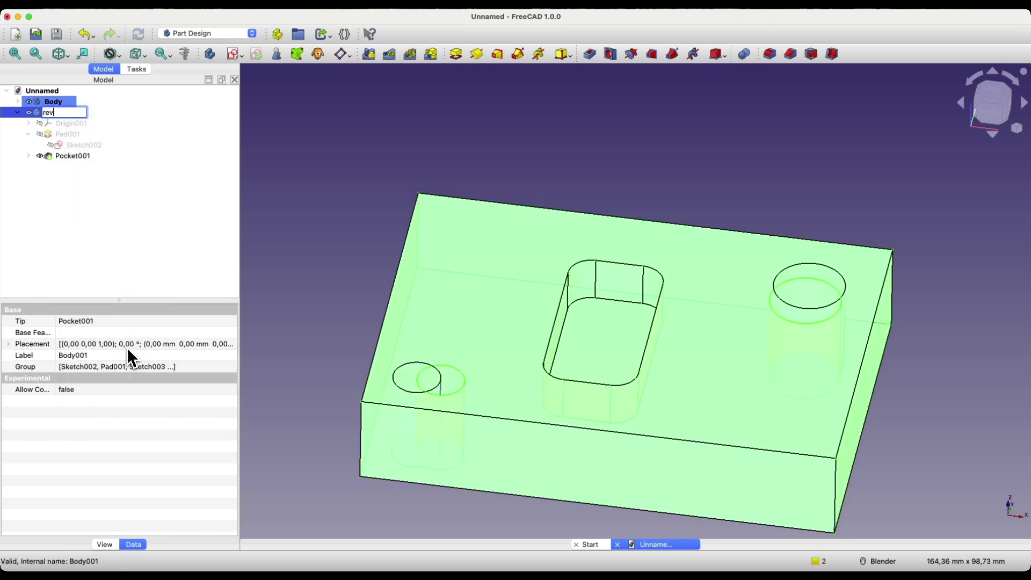
pyautogui.write('1')
pyautogui.press('Left')
pyautogui.press('Left')
pyautogui.press('Left')
pyautogui.press('Left')
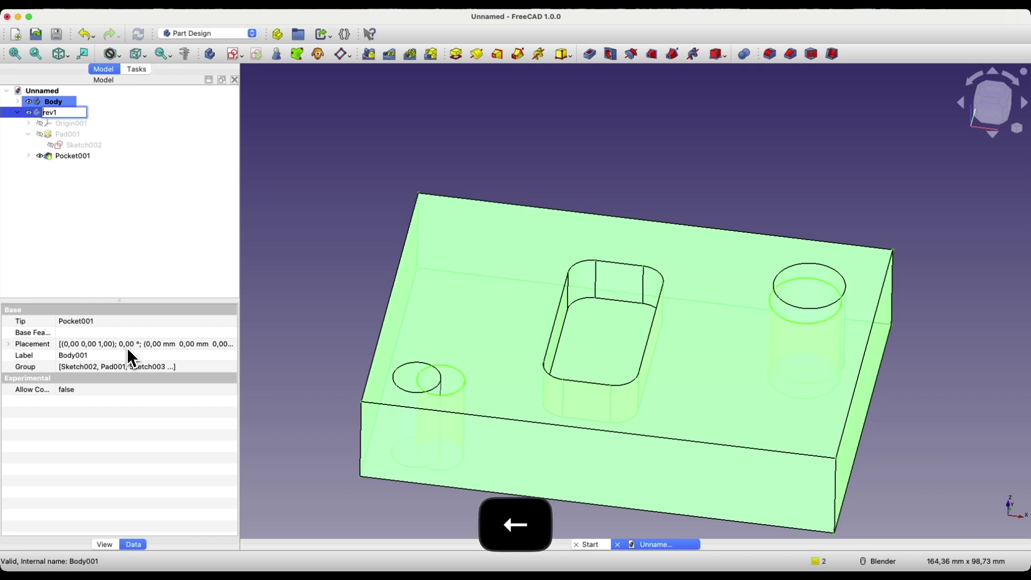
pyautogui.write('part1-')
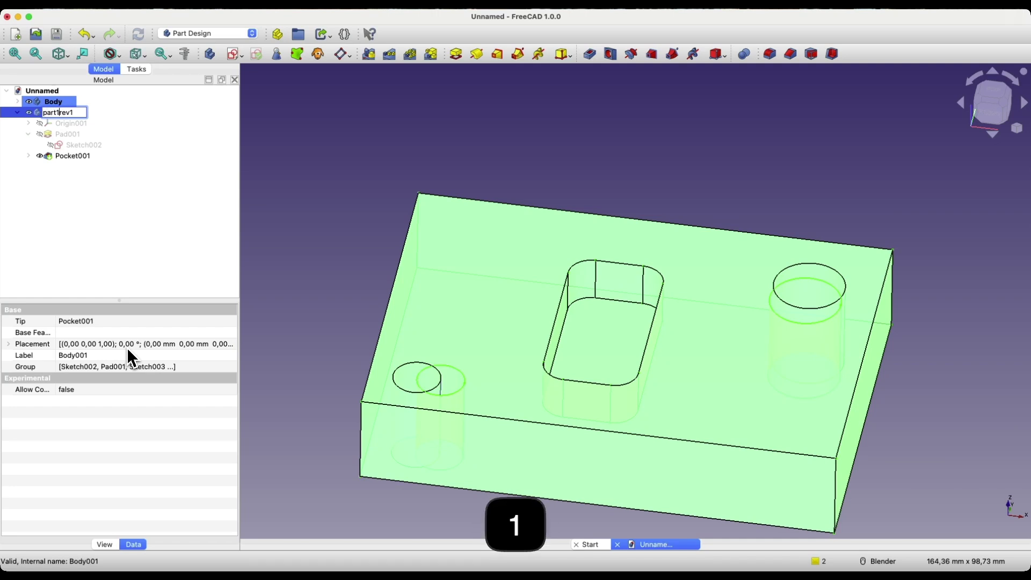
pyautogui.press('Return')
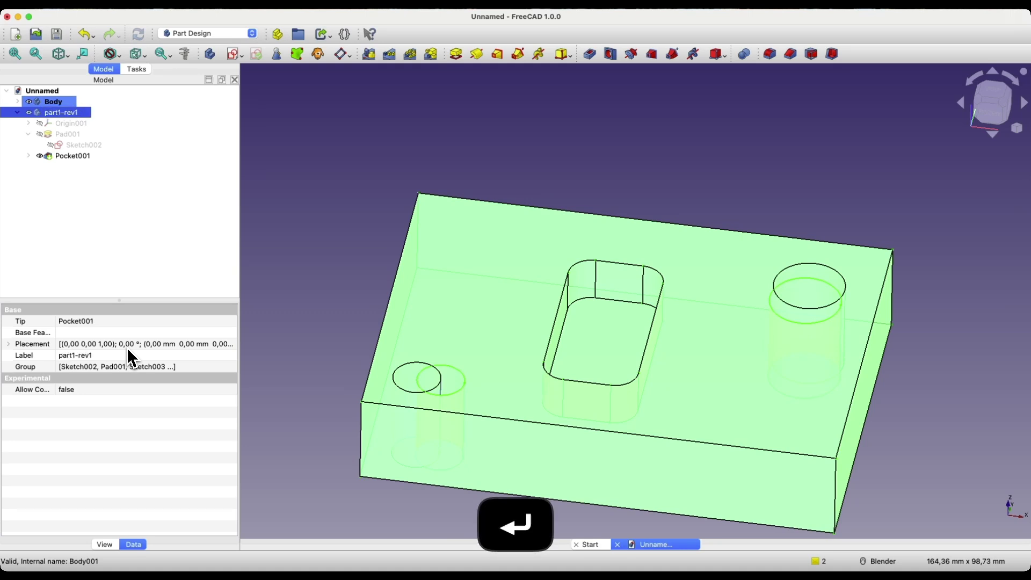